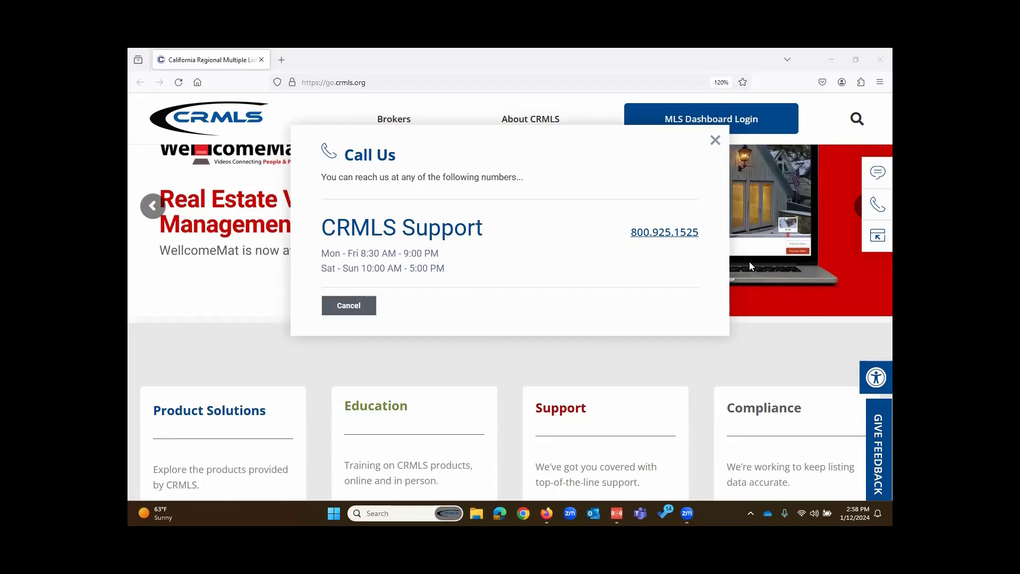
Step: Switch from the Firefox CRMLS support page to the mirrored iPhone home screen
key("alt+Tab")
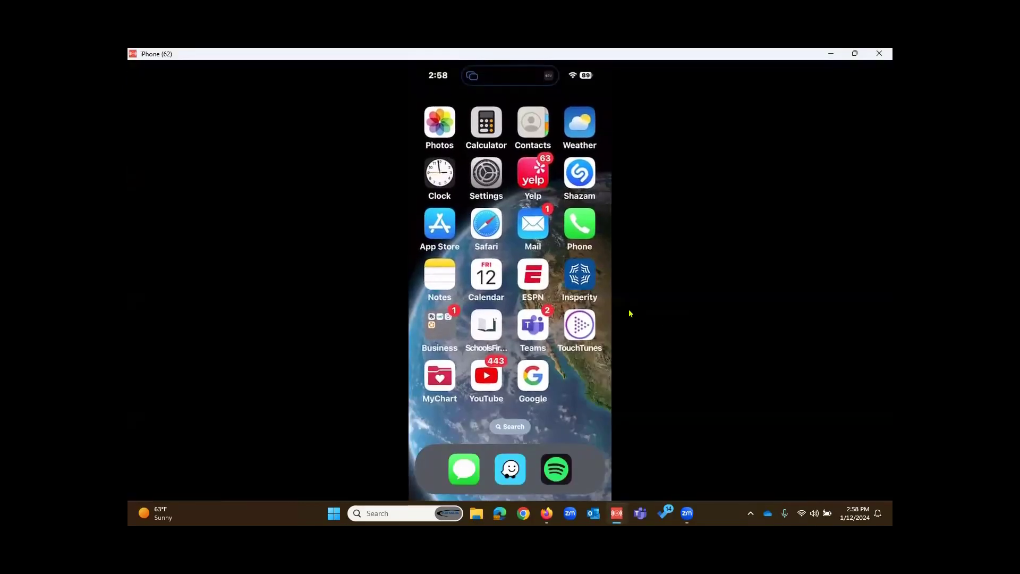
Step: Search the App Store for 'homes' and open the Homes.com for Sale & Rent app
left_click(447, 229)
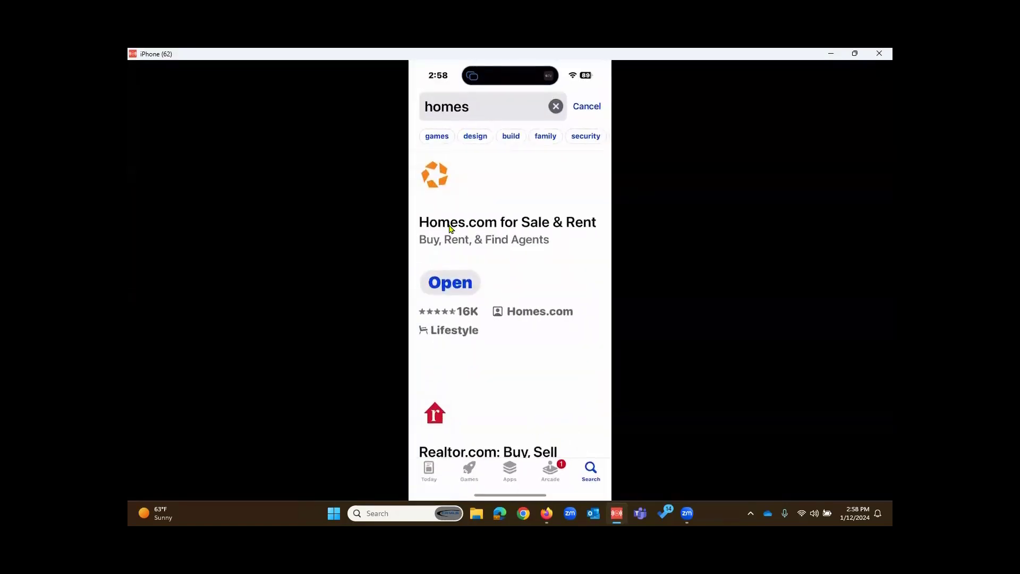
left_click(466, 115)
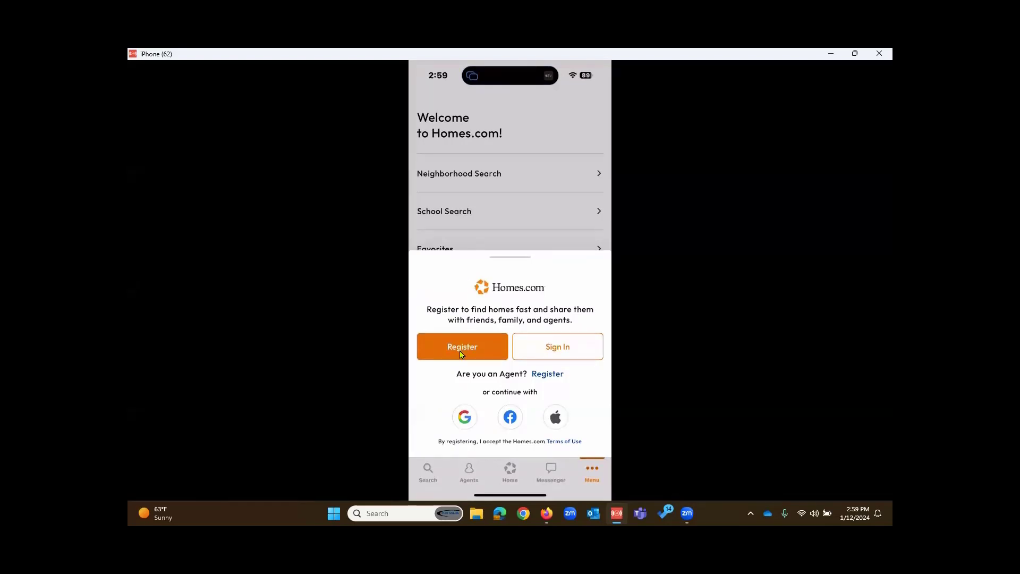
Step: Sign in with the autofilled account credentials, then go to the Irvine, CA search map
left_click(578, 349)
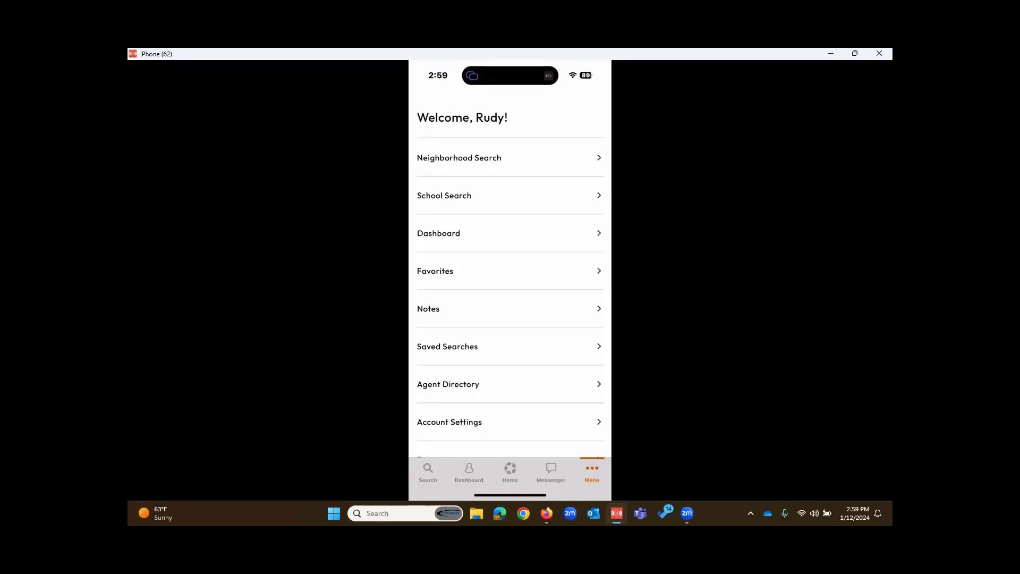
left_click(428, 474)
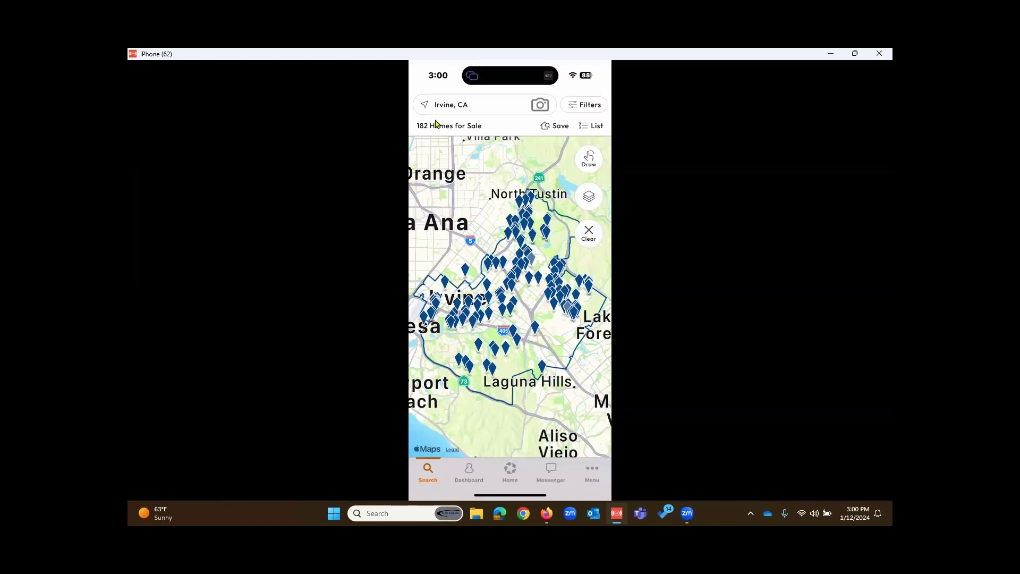
Step: On the 182-home Irvine, CA map, try the Draw button and the map layer options
left_click(453, 104)
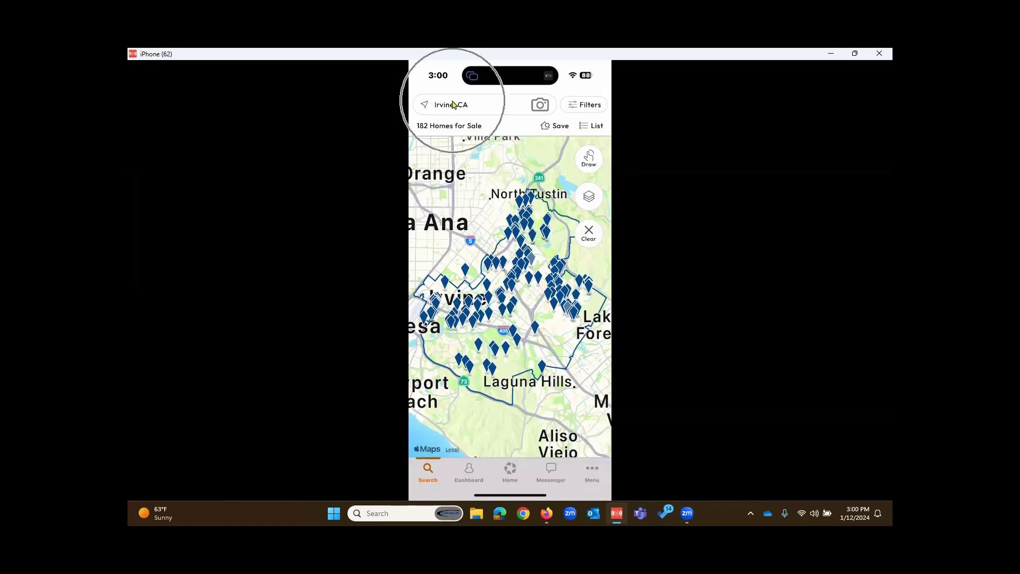
left_click(453, 104)
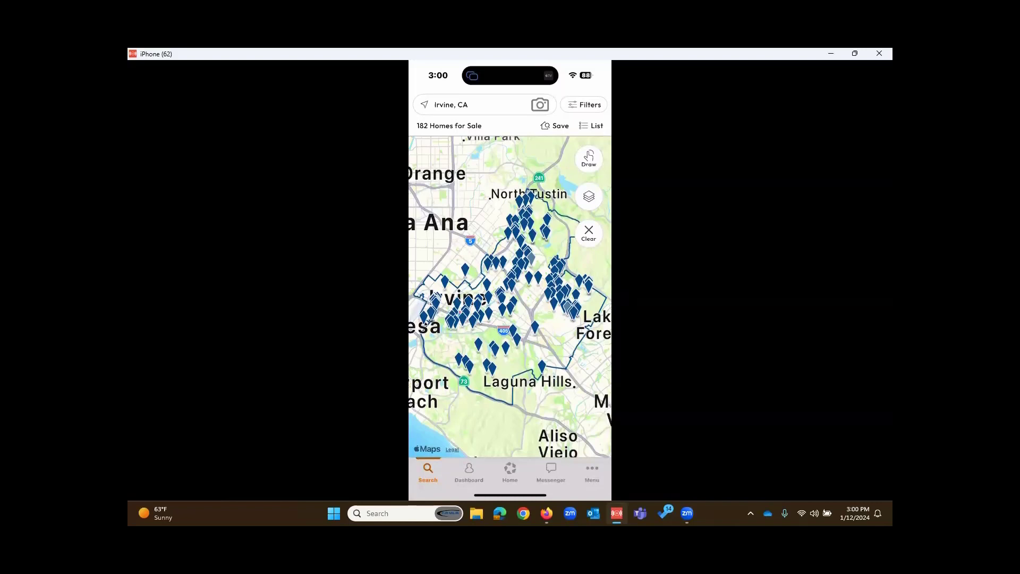
left_click(589, 159)
left_click(590, 159)
left_click(590, 203)
Step: In Filters, cap Max price at $1,000,000 and scroll through the remaining filter options
left_click(594, 109)
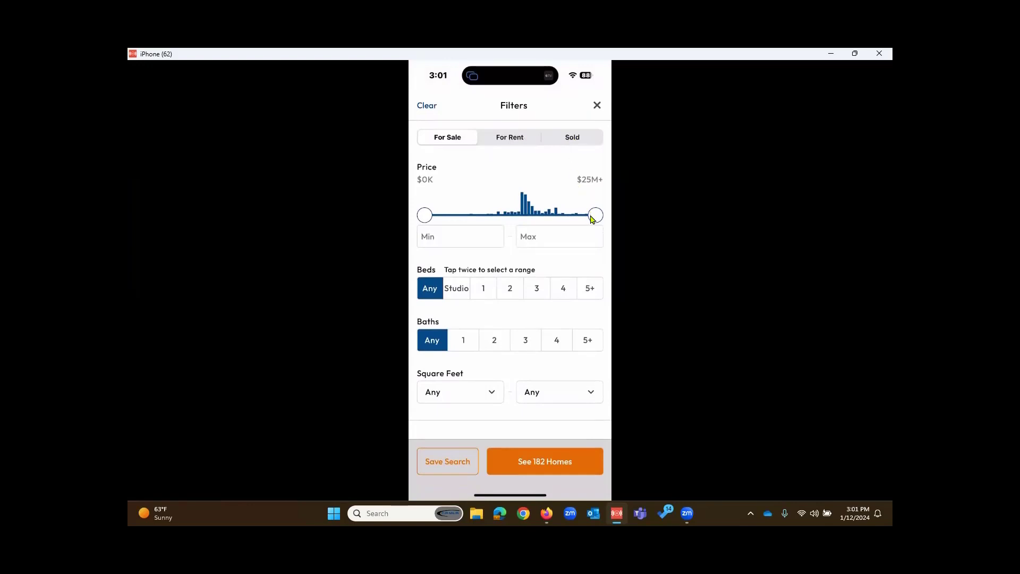
left_click_drag(595, 216, 520, 215)
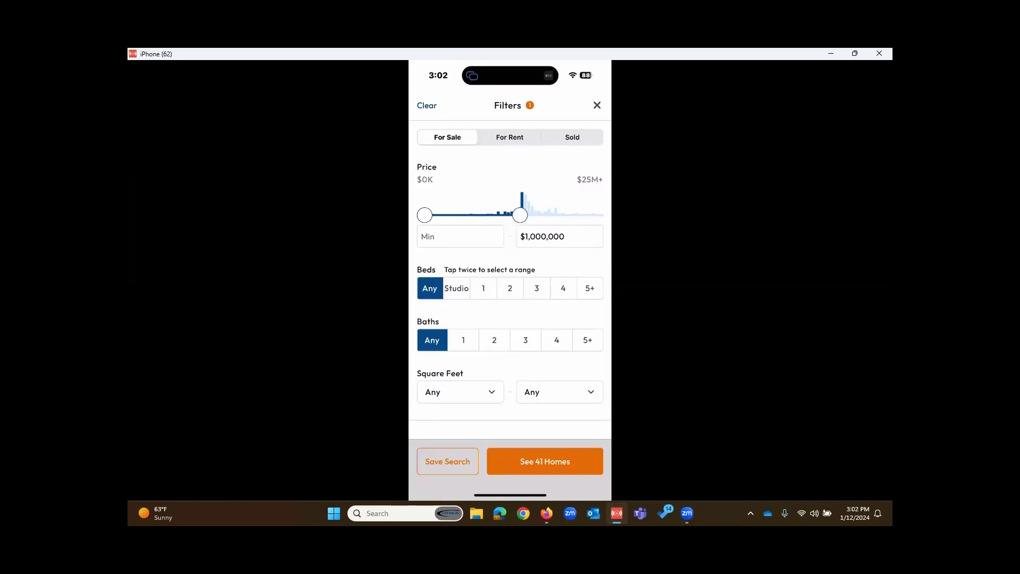
scroll(510, 279, "down", 4)
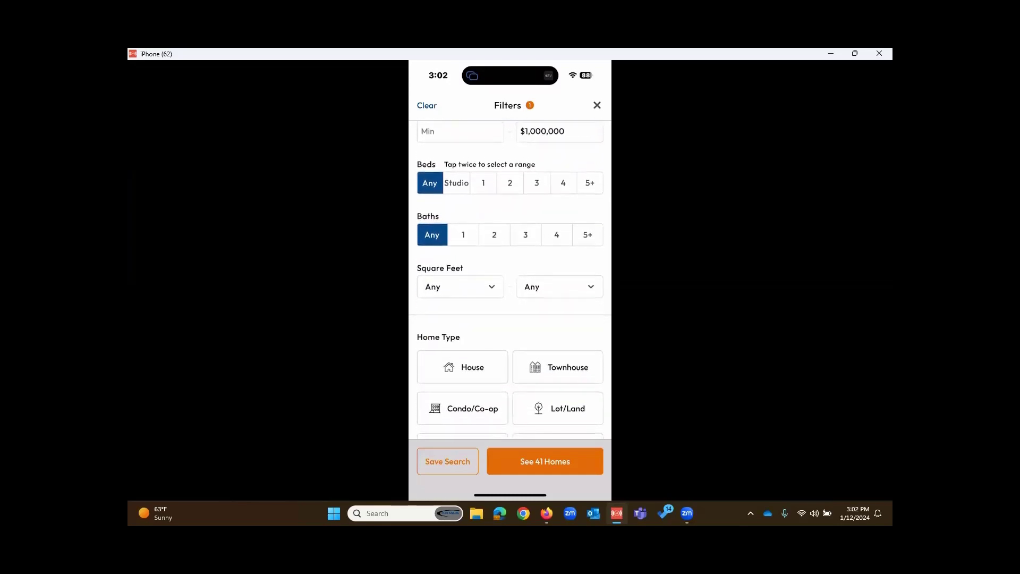
scroll(510, 279, "down", 3)
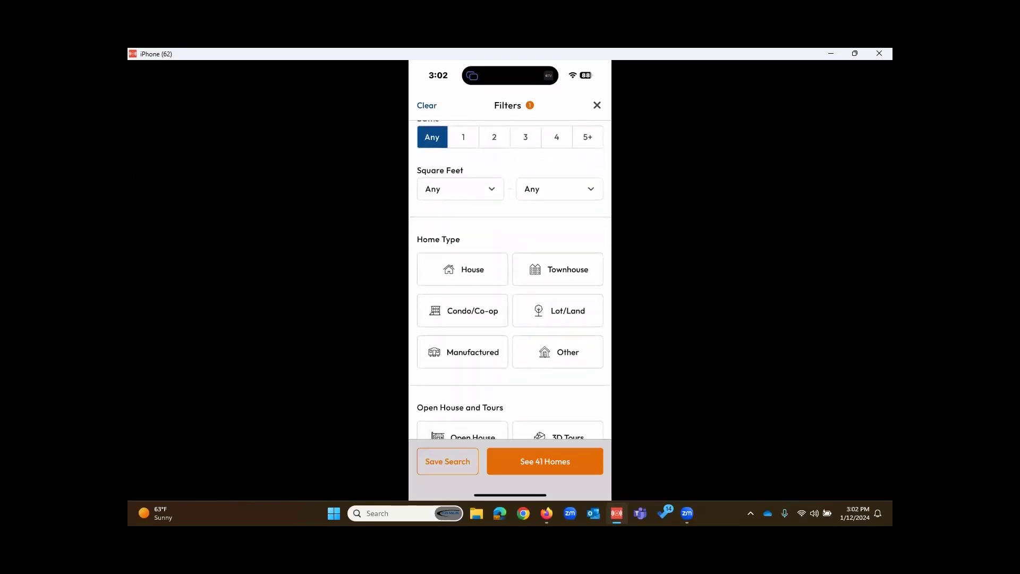
scroll(510, 279, "down", 8)
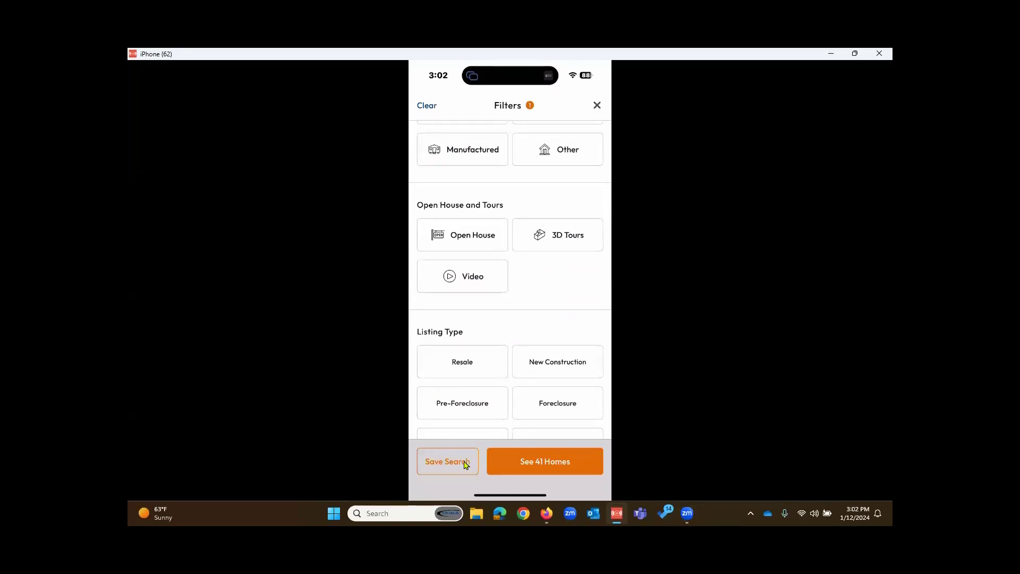
key("ctrl")
key("ctrl")
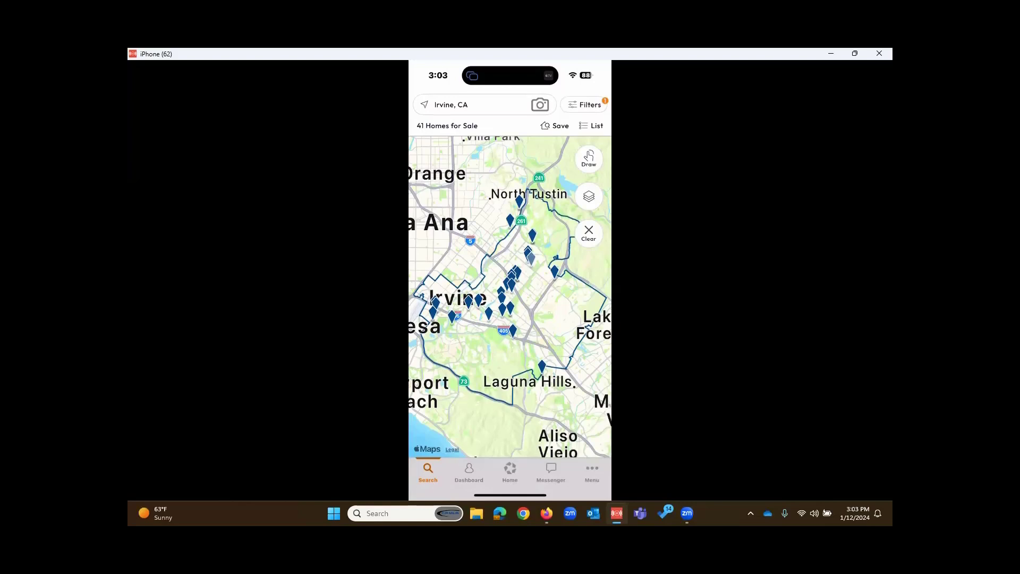
Step: Show the 41 filtered homes and preview the $599,000 2-bed Laguna Hills pin
left_click(542, 367)
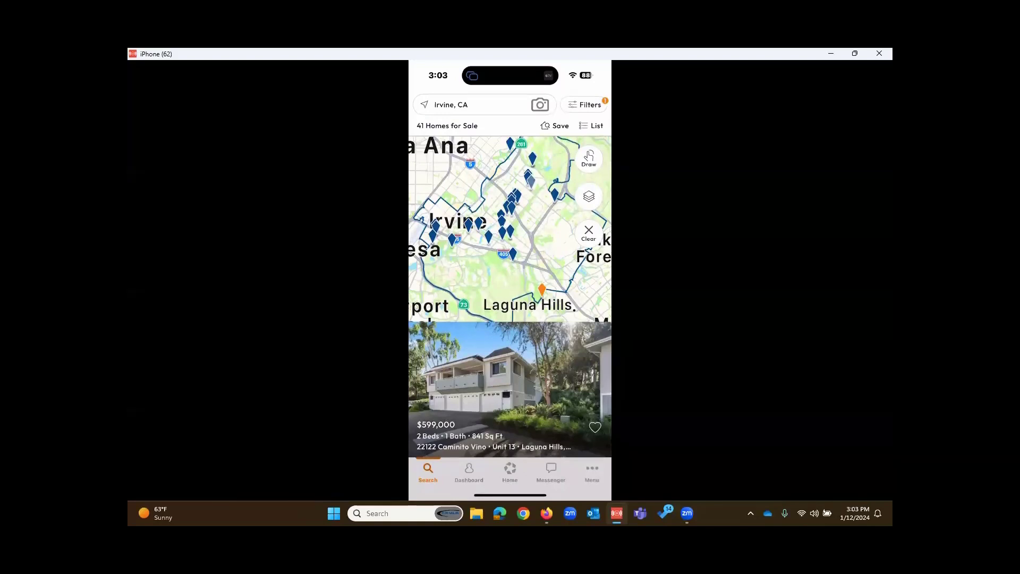
Step: Open the $599,000 Laguna Hills condo's full listing and browse it down to Showing Instructions (PRO)
left_click(506, 340)
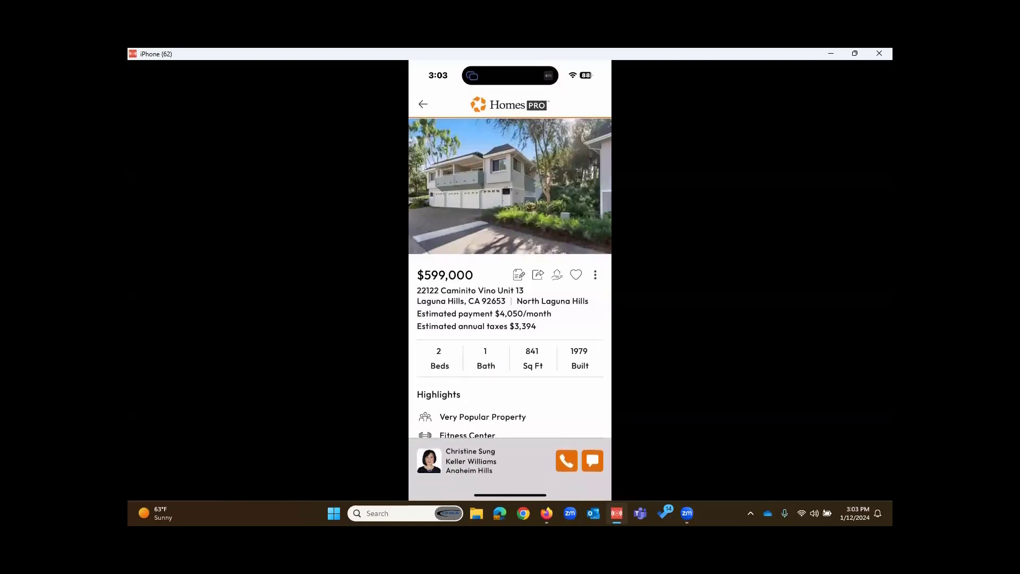
left_click(517, 280)
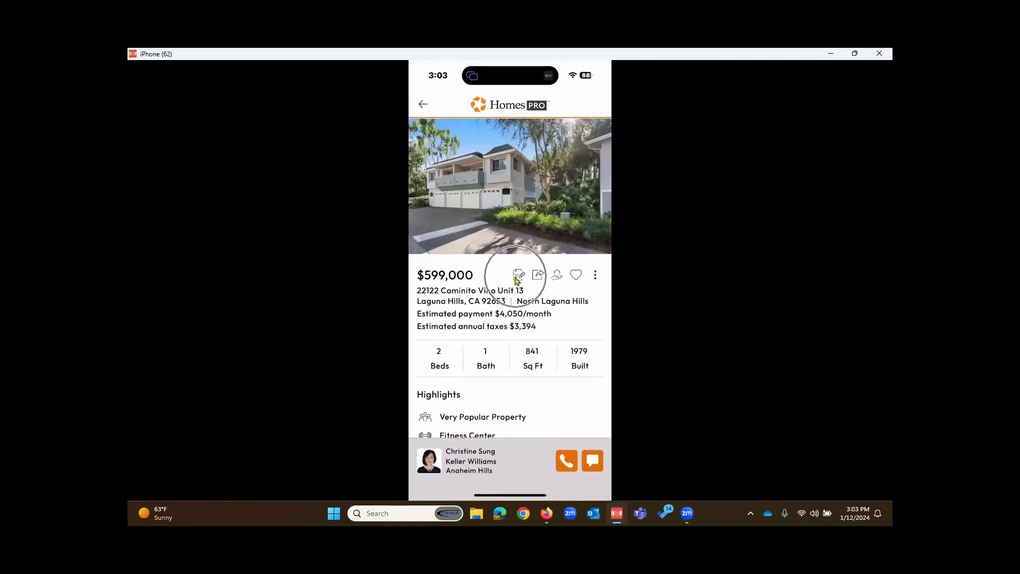
left_click(517, 280)
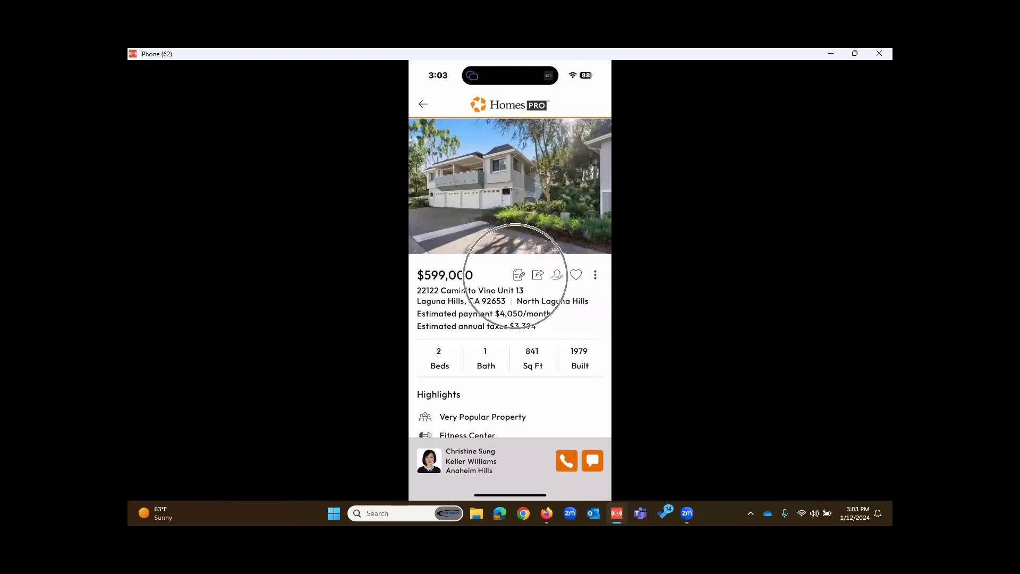
left_click(538, 278)
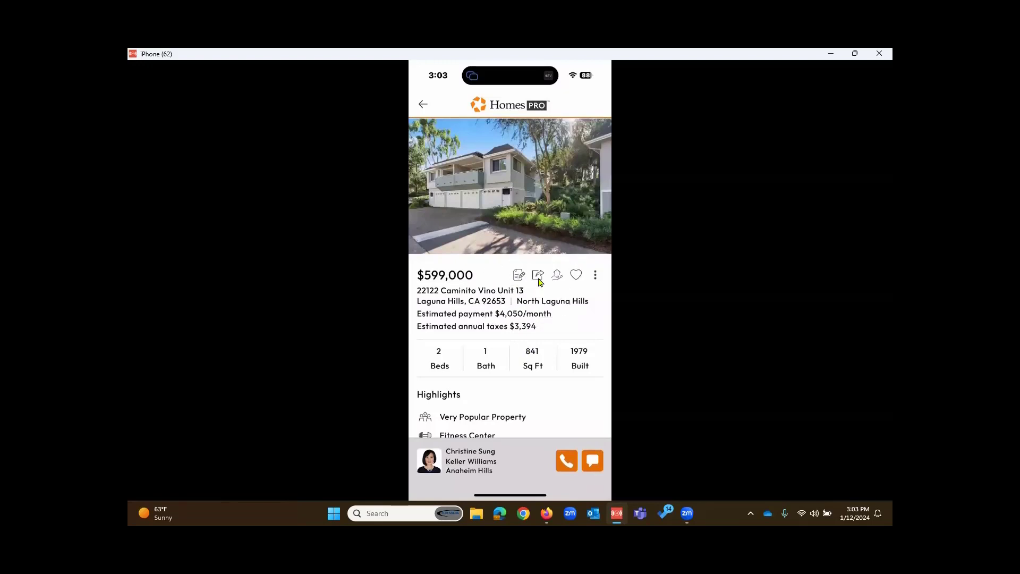
left_click(538, 277)
left_click(557, 279)
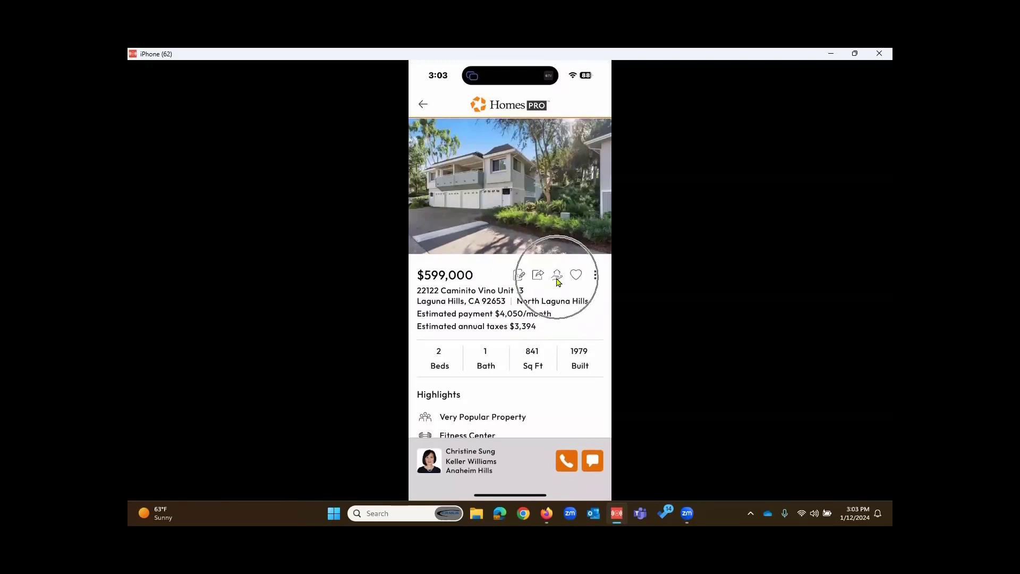
left_click(557, 280)
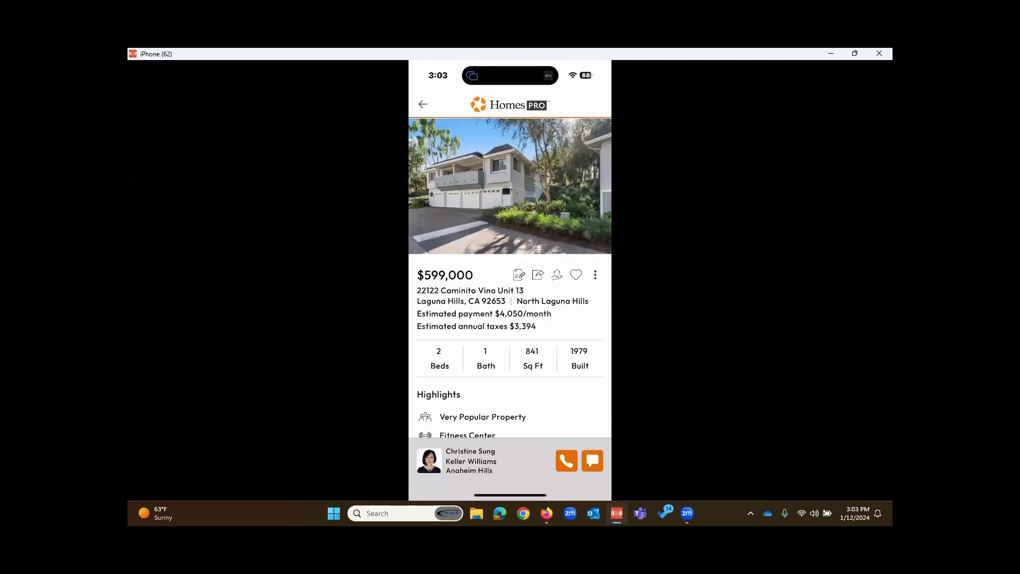
left_click(576, 279)
left_click(596, 277)
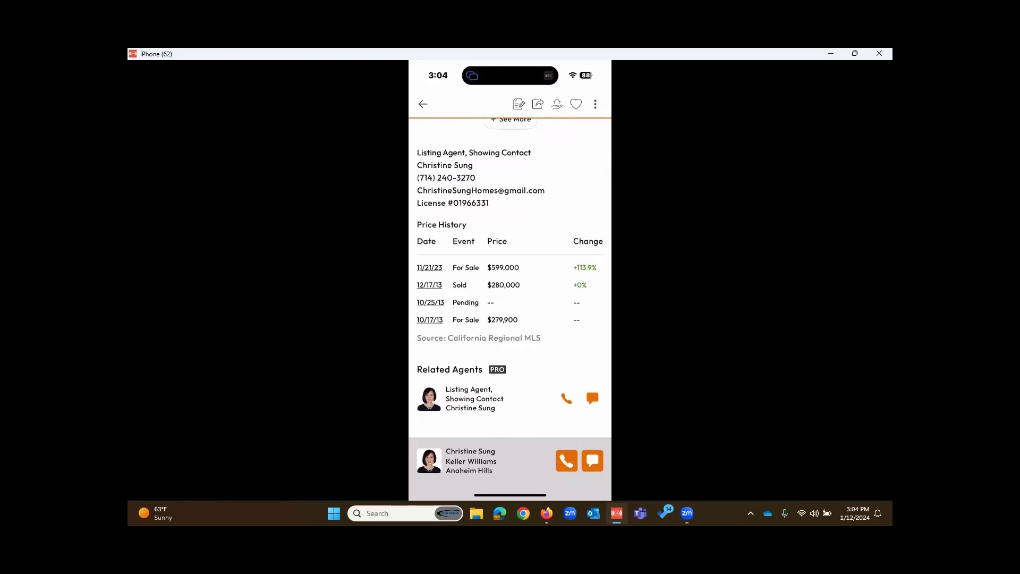
Step: Go back to the 41-home Irvine map, close the Laguna Hills card, and pan north toward Orange
left_click(421, 108)
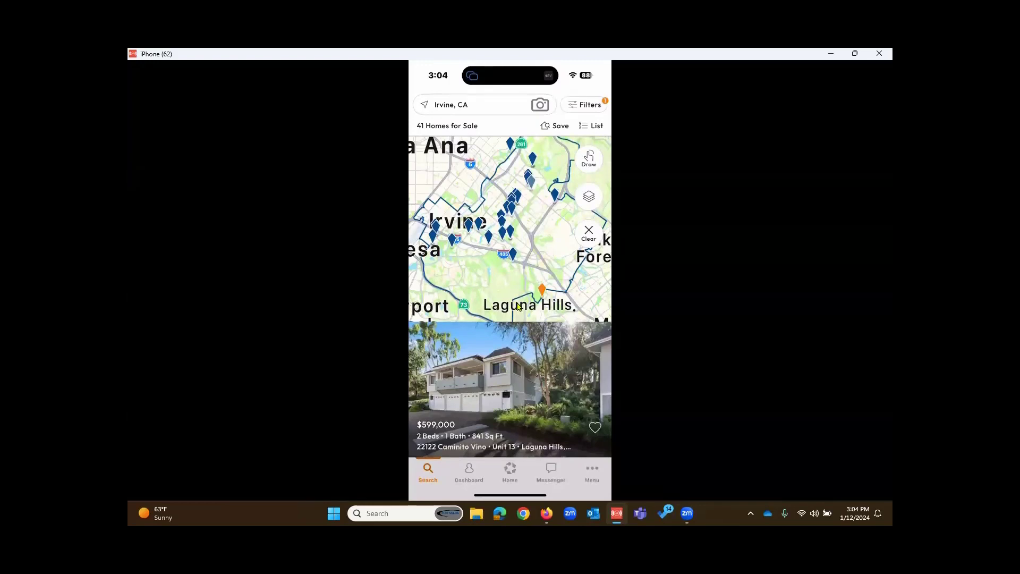
left_click(497, 285)
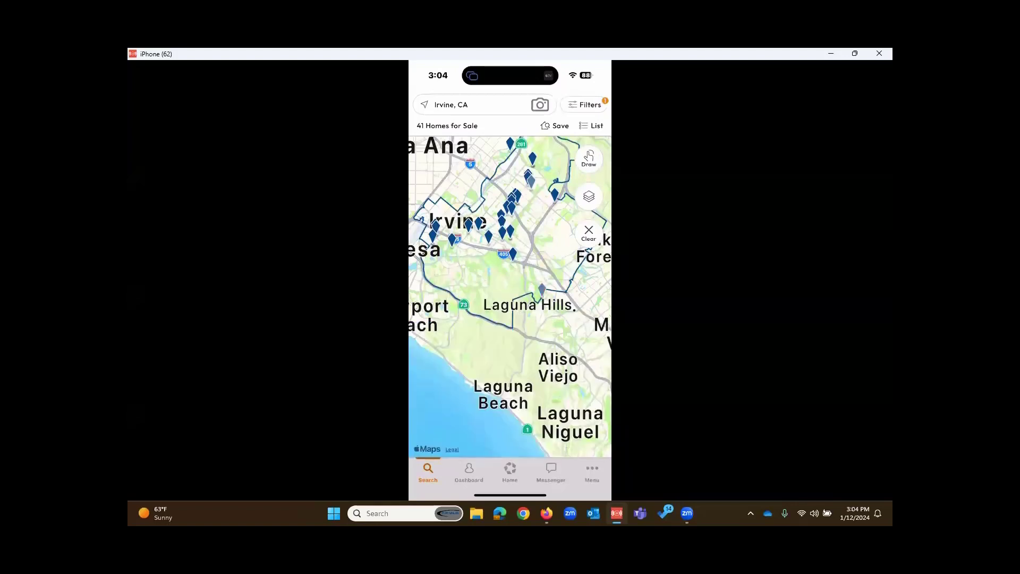
left_click_drag(491, 305, 503, 348)
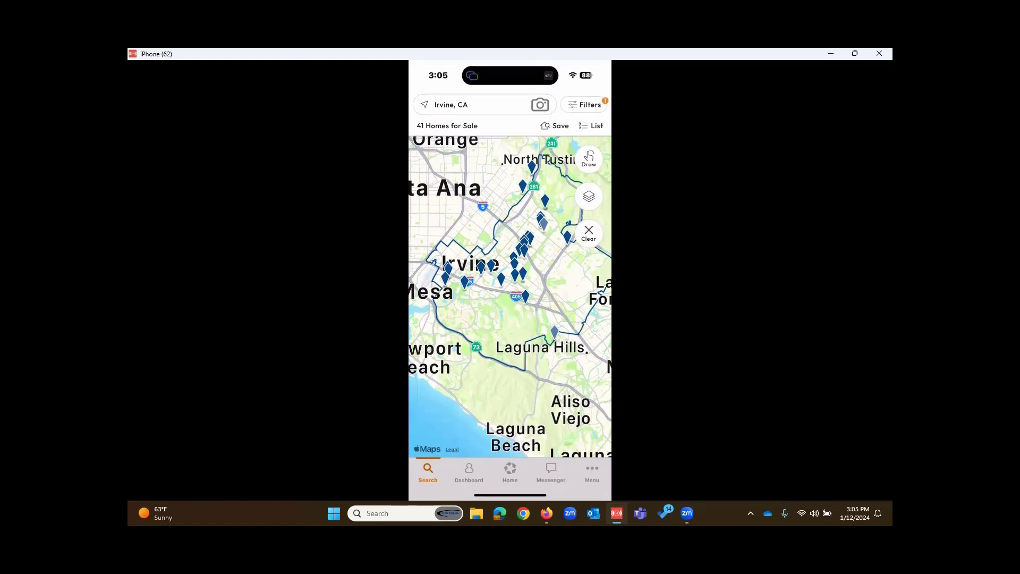
left_click(596, 129)
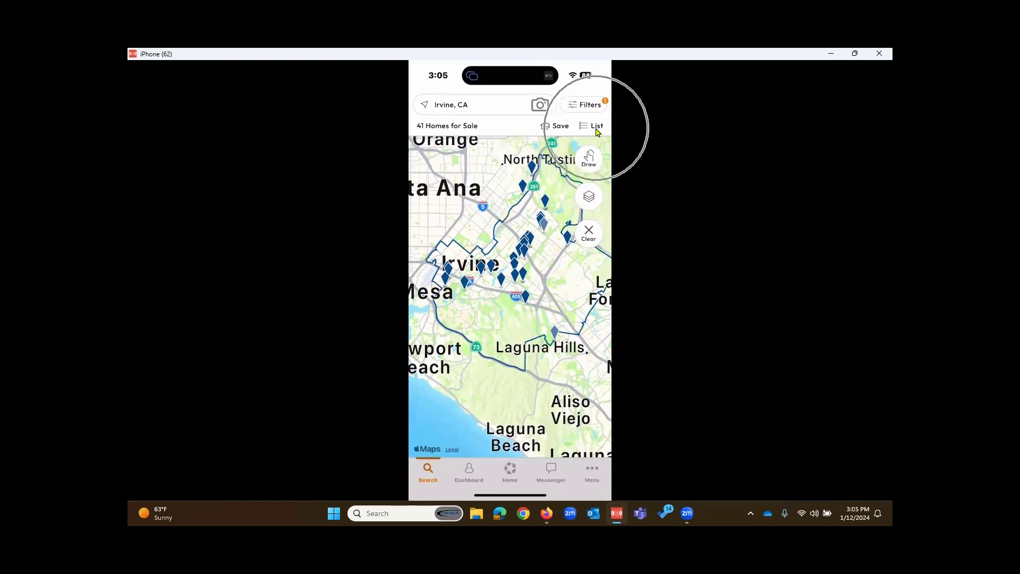
left_click(596, 128)
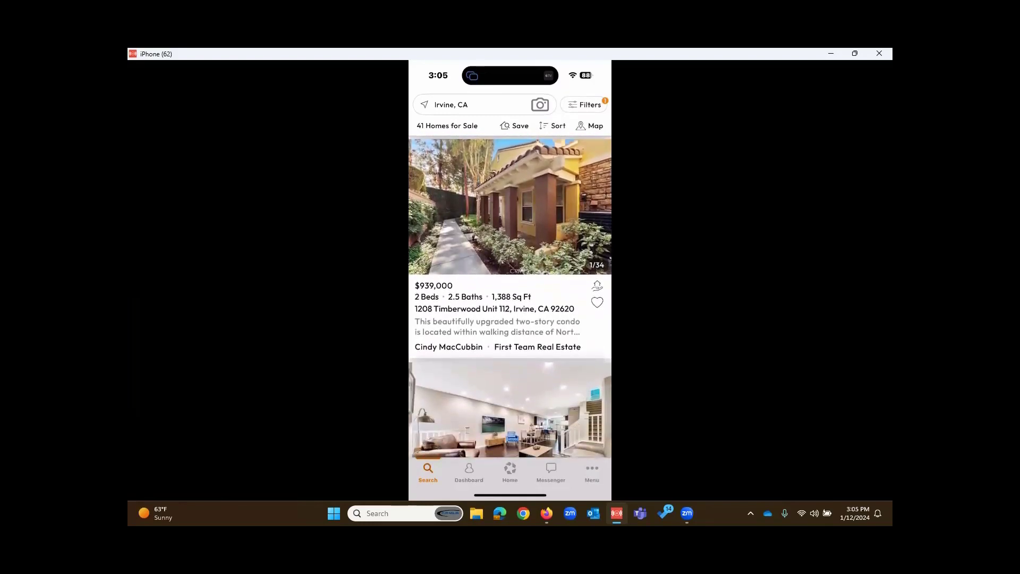
left_click(592, 129)
left_click(514, 127)
left_click(514, 126)
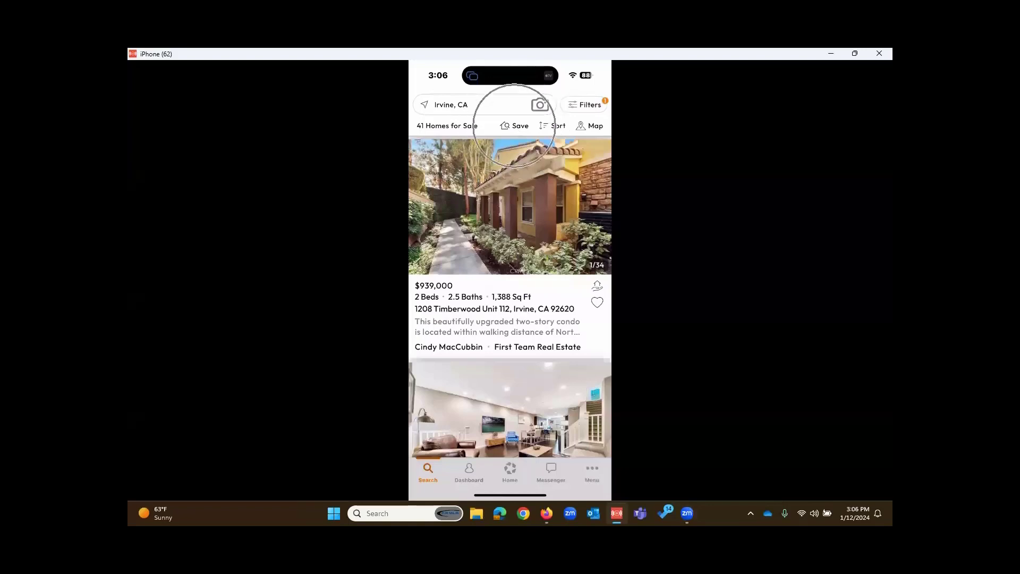
left_click(594, 127)
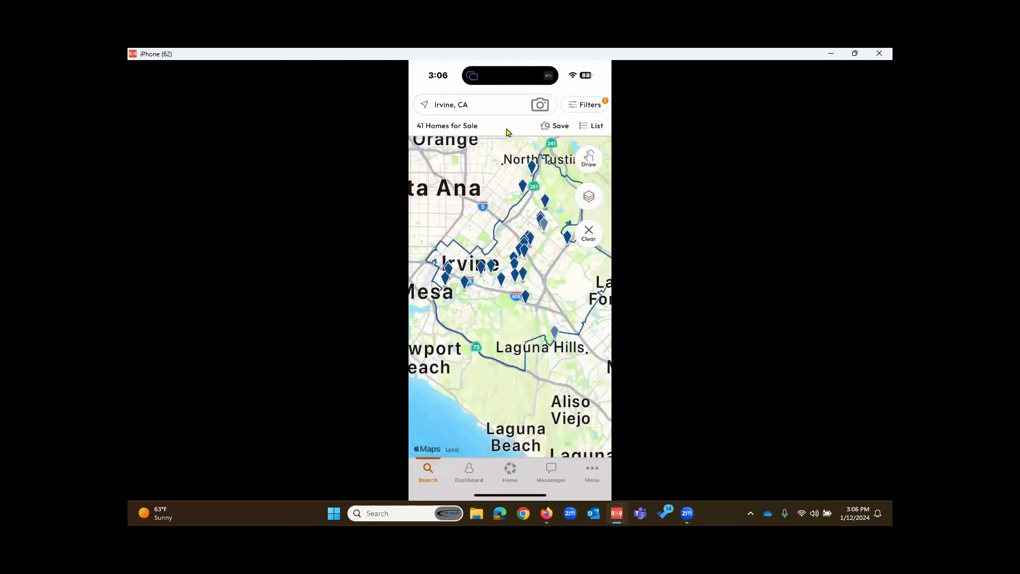
Step: Search for 'riverside' and pick Riverside, CA to map its 400 homes for sale
left_click(474, 107)
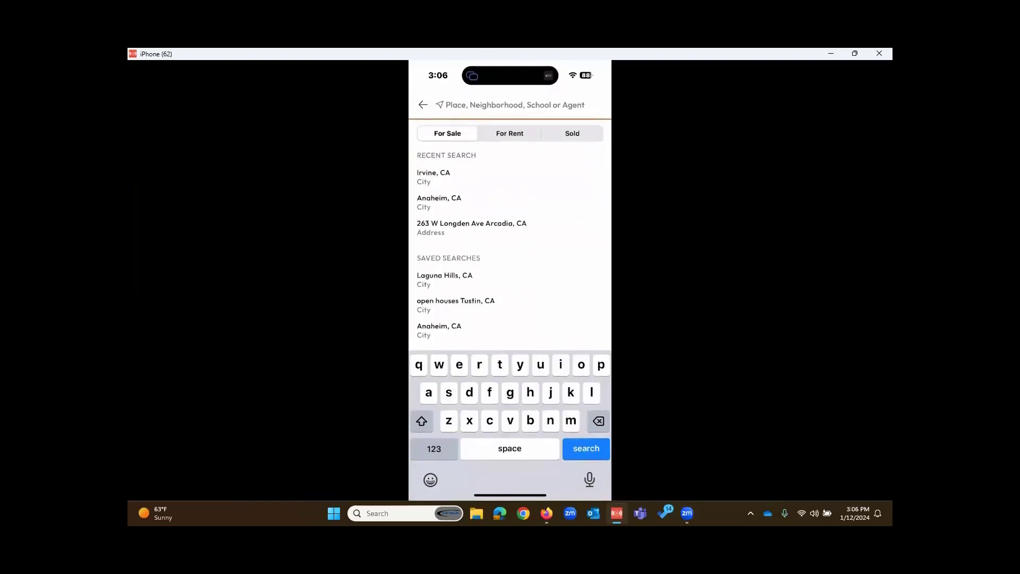
type("riverside")
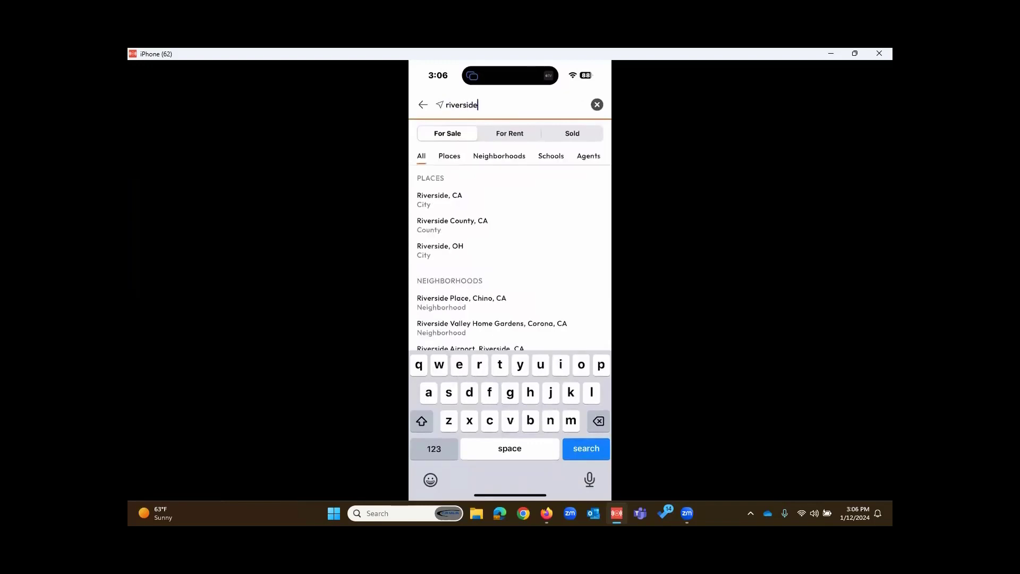
left_click(449, 207)
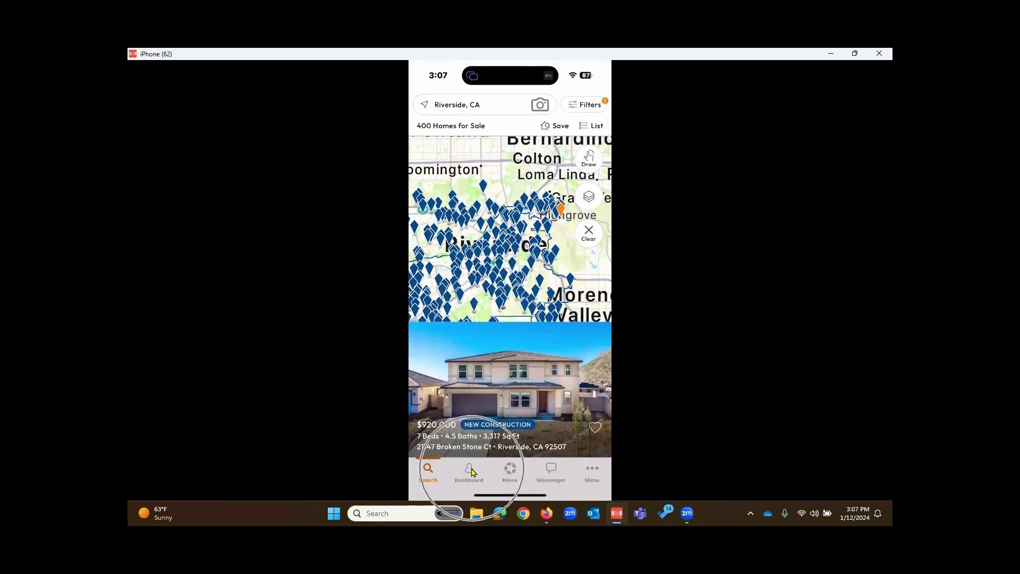
Step: Open the Dashboard tab, then Edit Profile to show the name, phone and video link fields
left_click(472, 470)
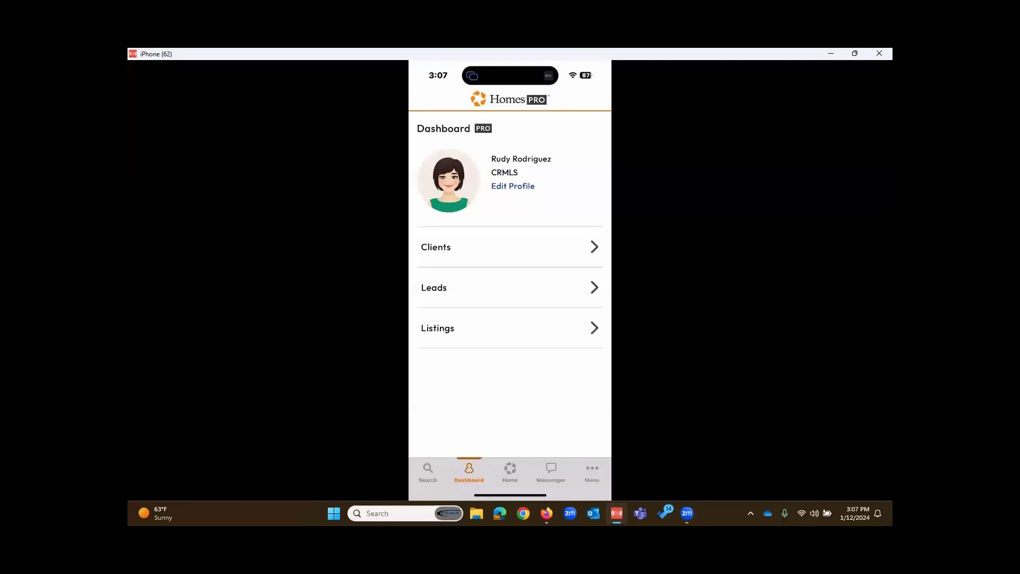
key("ctrl")
key("ctrl")
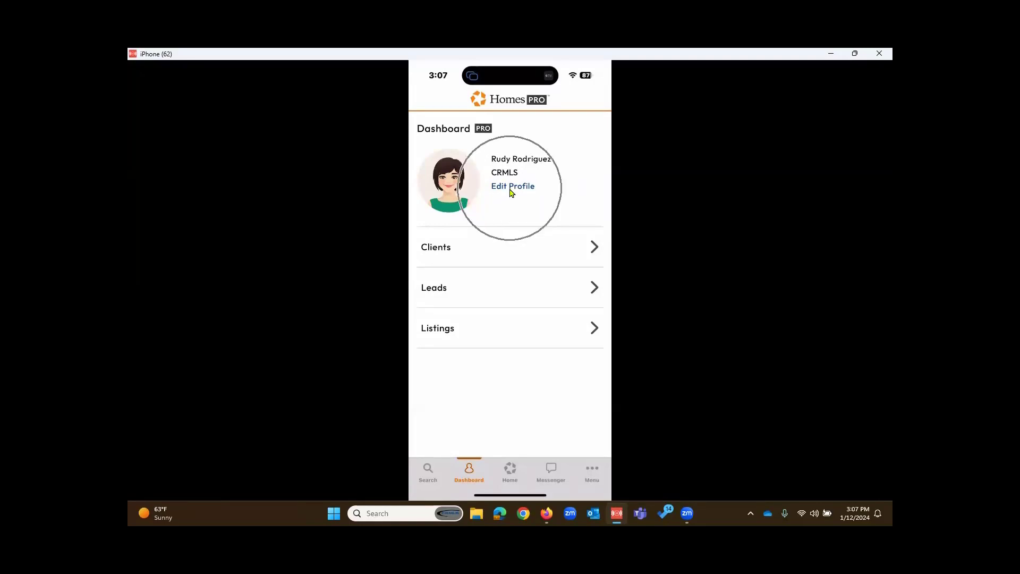
left_click(512, 187)
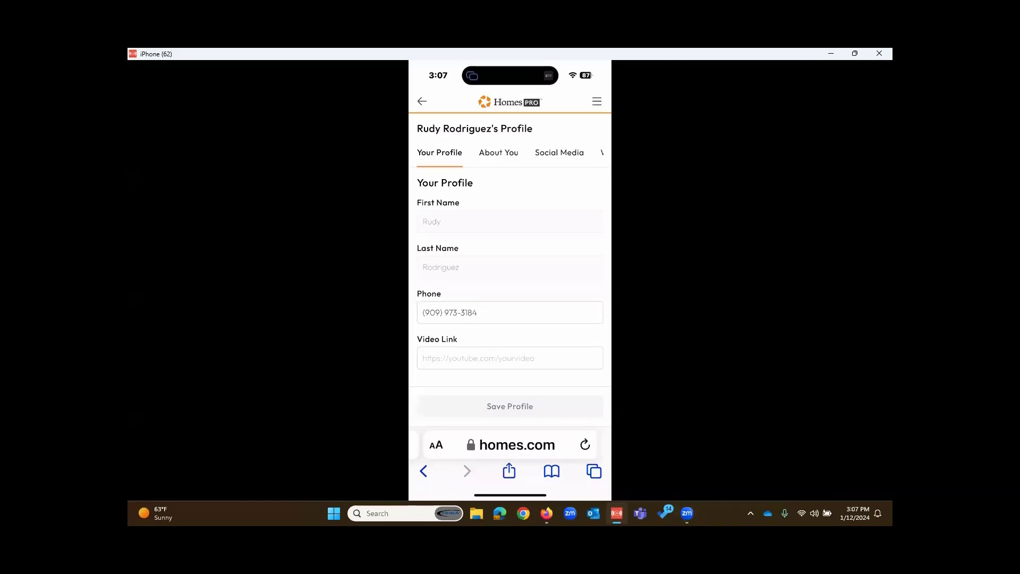
Step: Go back from the homes.com profile form to the Account Settings page
left_click(421, 104)
left_click(421, 104)
left_click(421, 104)
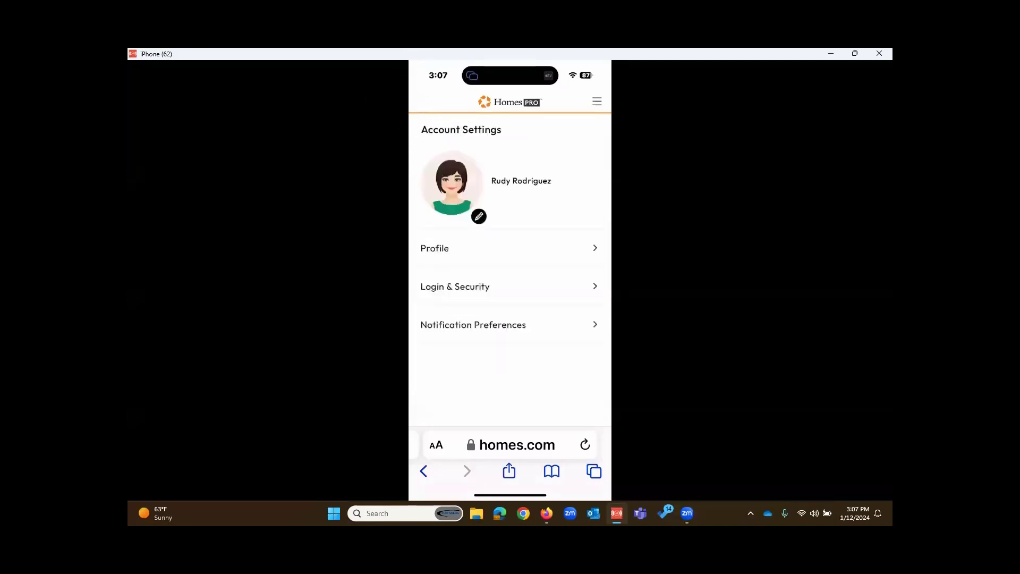
Step: Look over Profile, Login & Security and Notification Preferences, then return to the Pro Dashboard
left_click(480, 217)
left_click(479, 217)
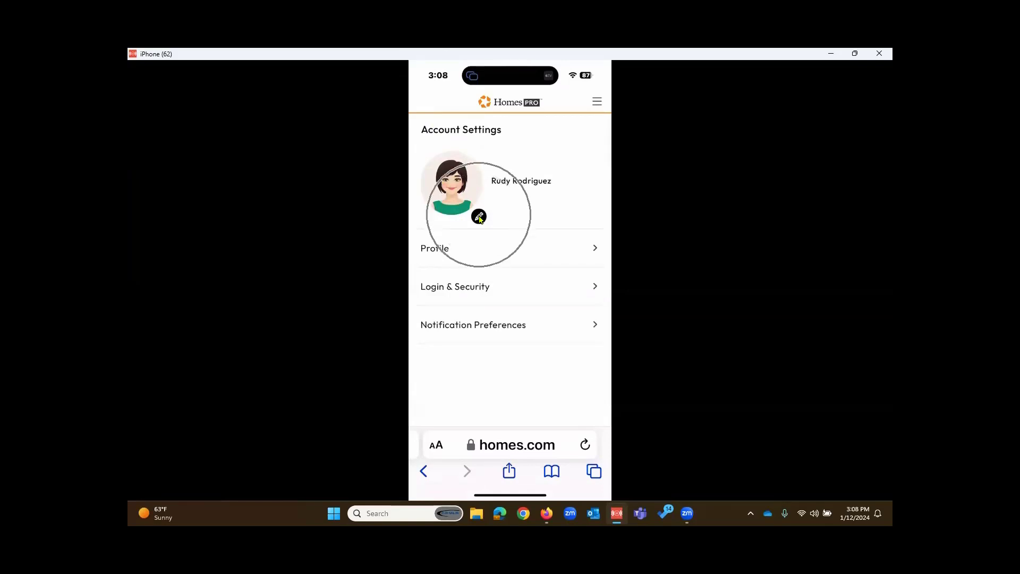
left_click(493, 291)
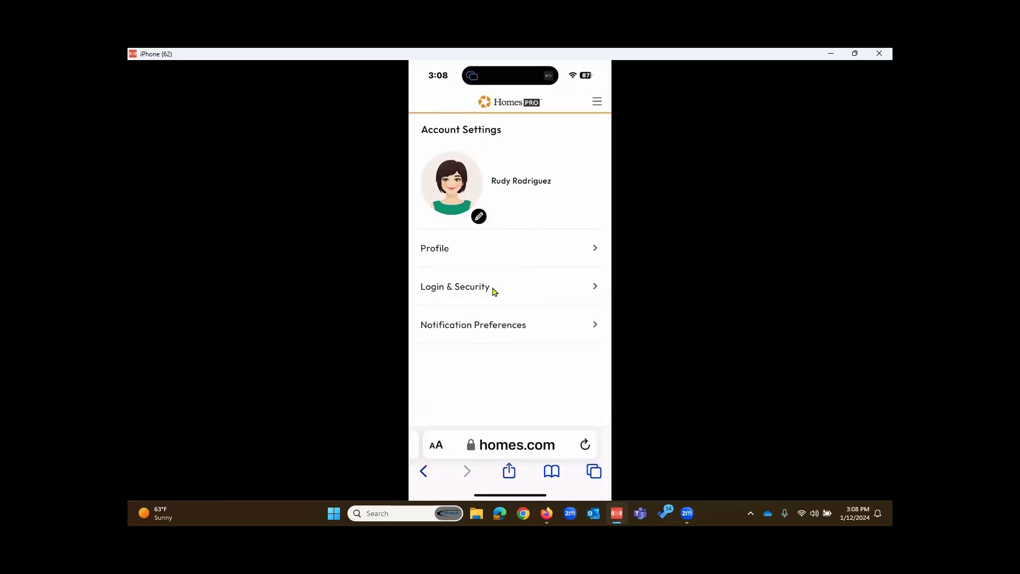
left_click(493, 291)
left_click(489, 329)
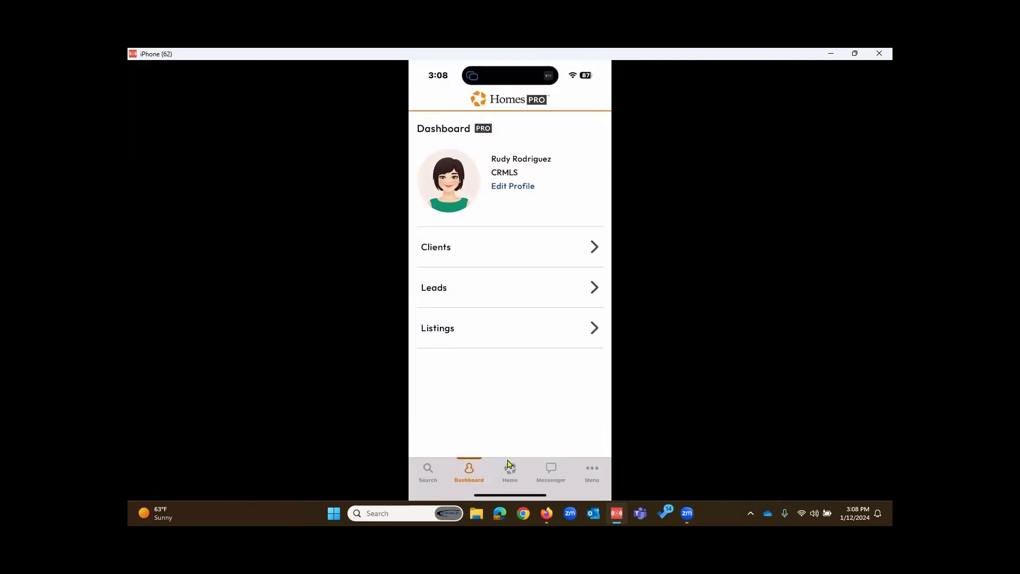
Step: Switch to the Home tab showing the neighborhood search box and Trusted By 100 Million Buyers sections
left_click(512, 471)
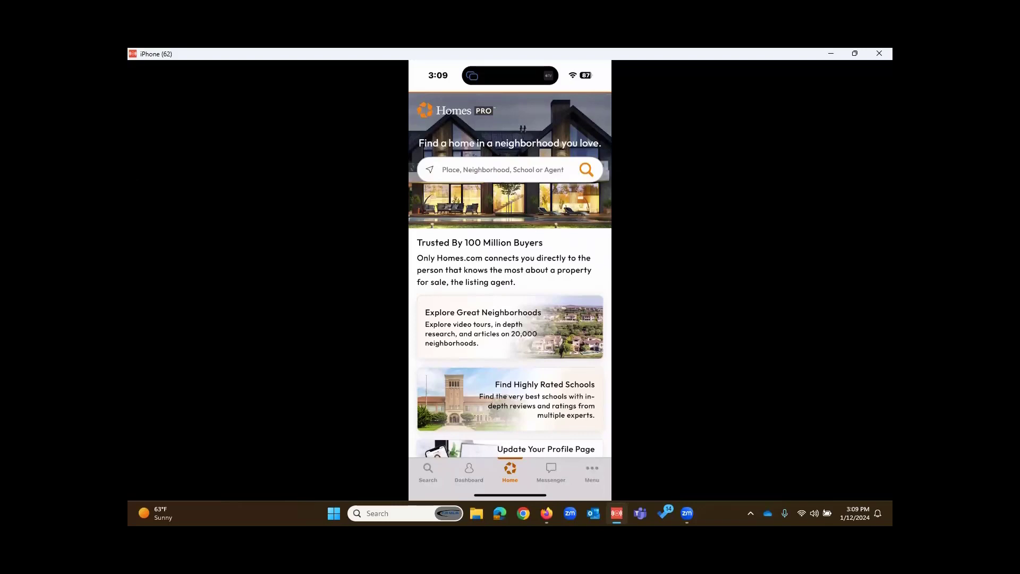
Step: Open the Menu tab and browse its entries, from School Search and Dashboard down to Resources and About
left_click(593, 469)
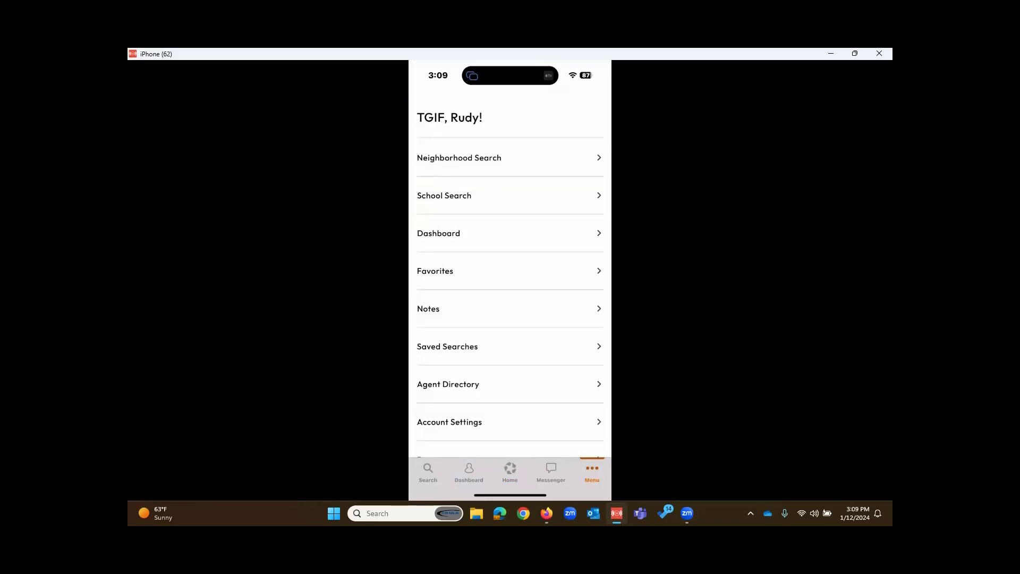
scroll(510, 297, "up", 2)
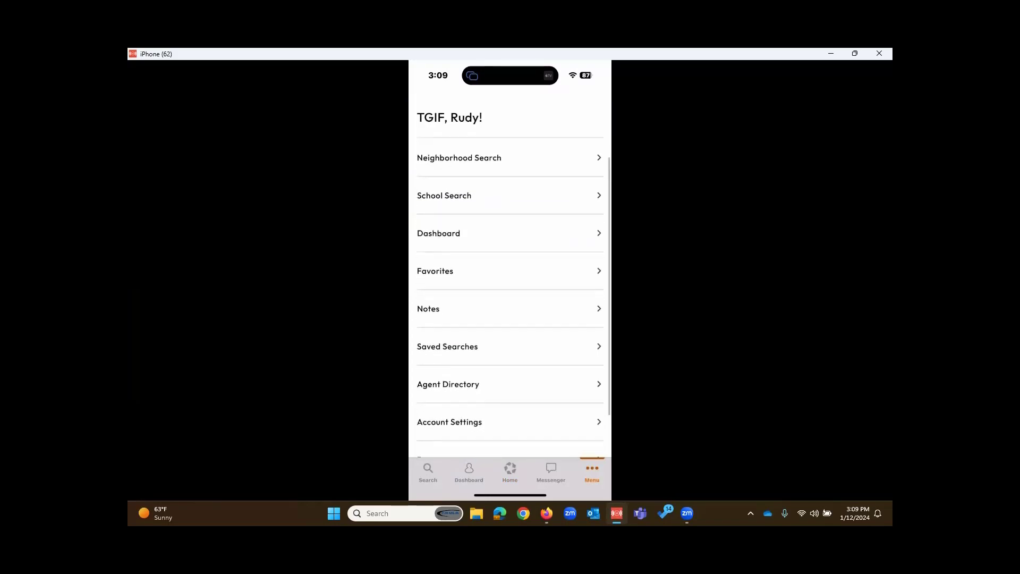
scroll(510, 298, "down", 2)
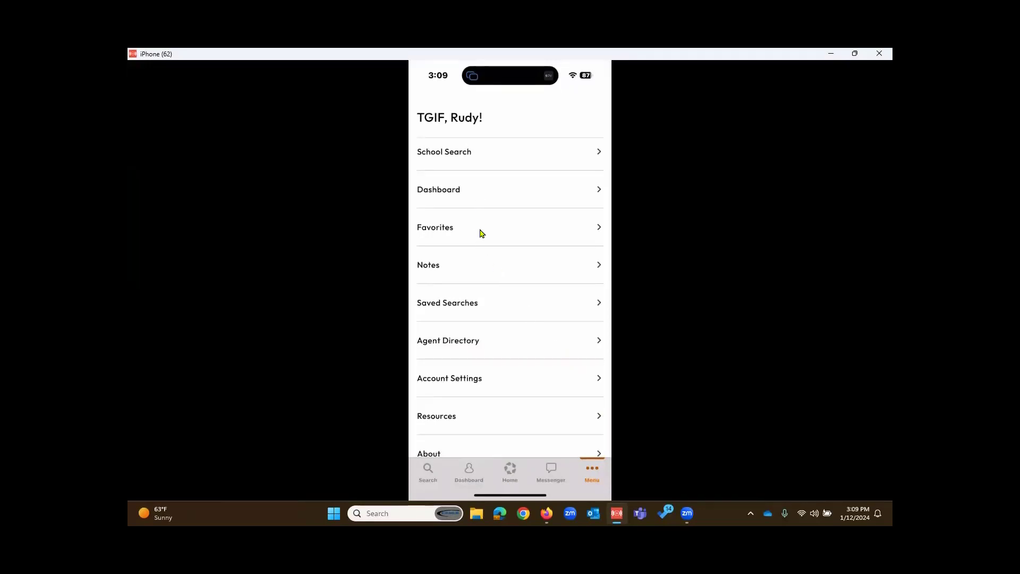
left_click(478, 274)
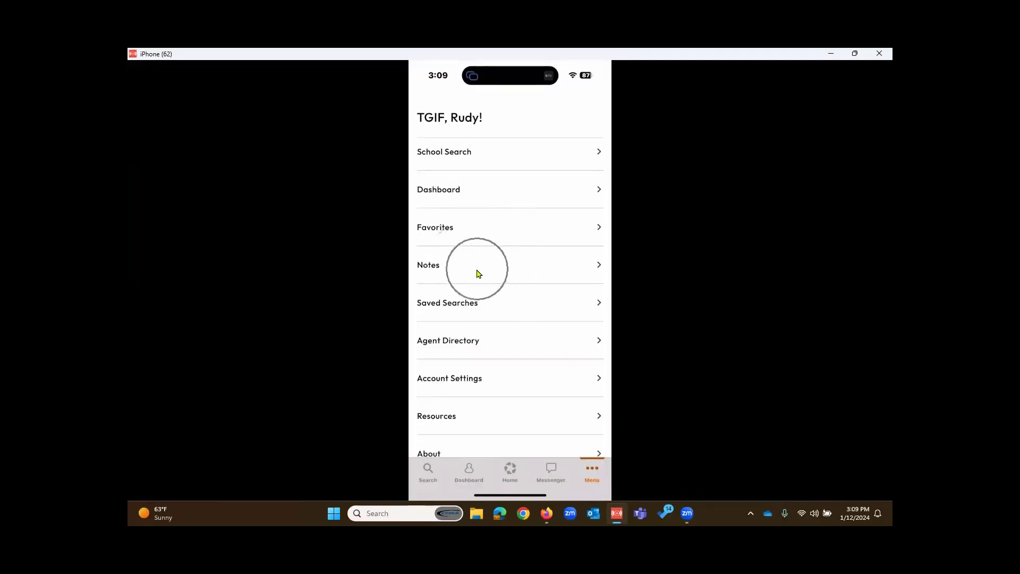
left_click(480, 304)
scroll(477, 340, "down", 2)
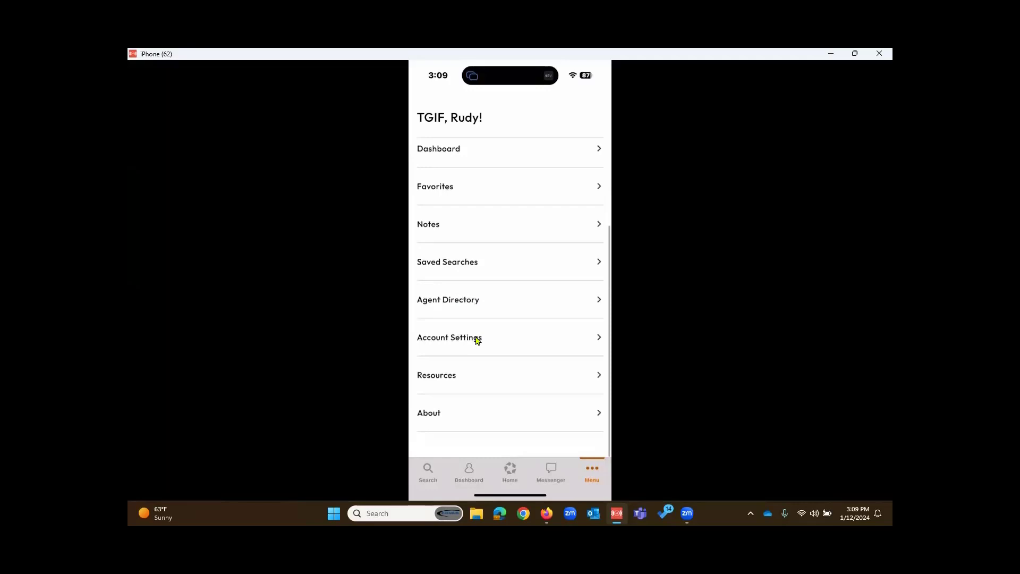
scroll(470, 378, "up", 1)
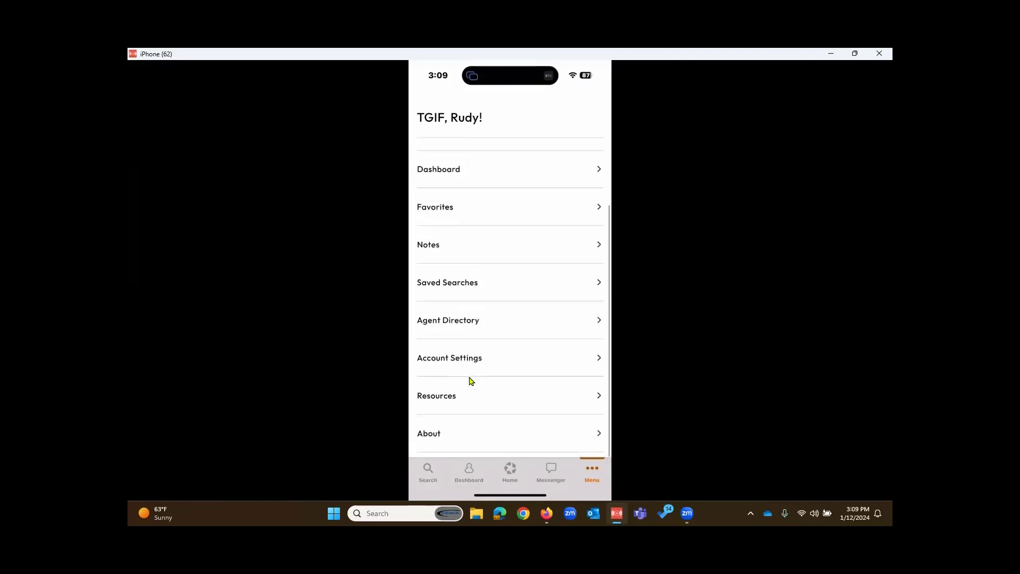